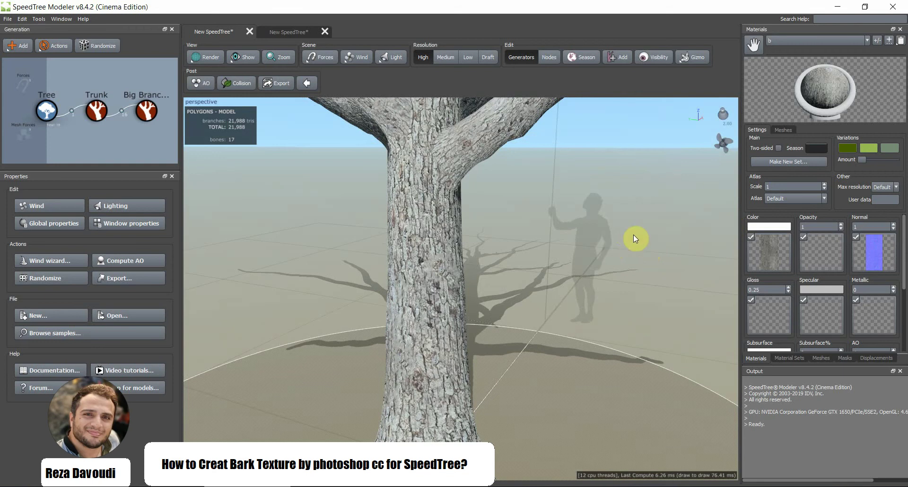
# Step: Orbit the perspective viewport to look over the textured tree
pyautogui.moveTo(459, 211); pyautogui.dragTo(408, 211)
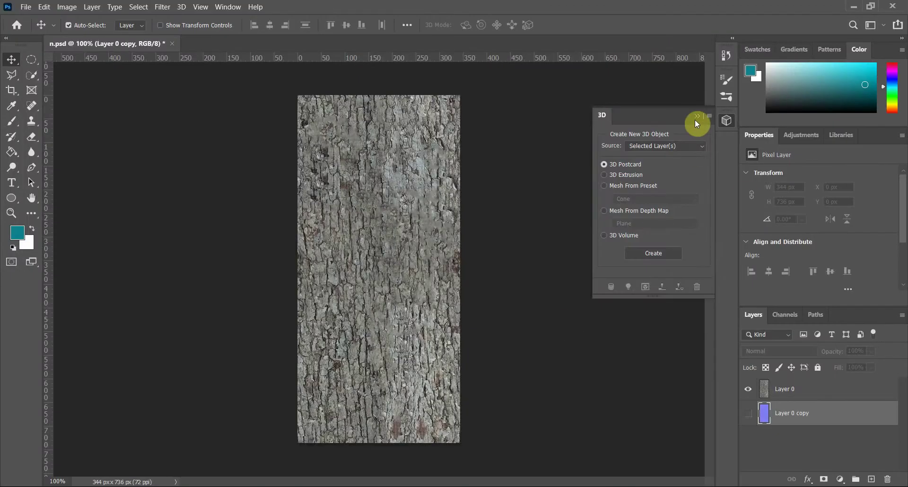
# Step: Collapse the 3D panel, hide both layers, and open the bark photo and images.jfif
pyautogui.click(697, 117)
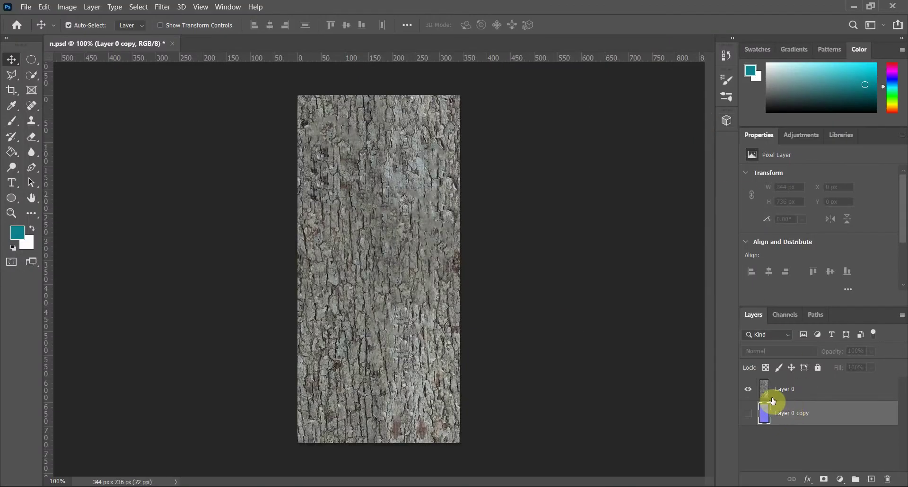
pyautogui.click(744, 392)
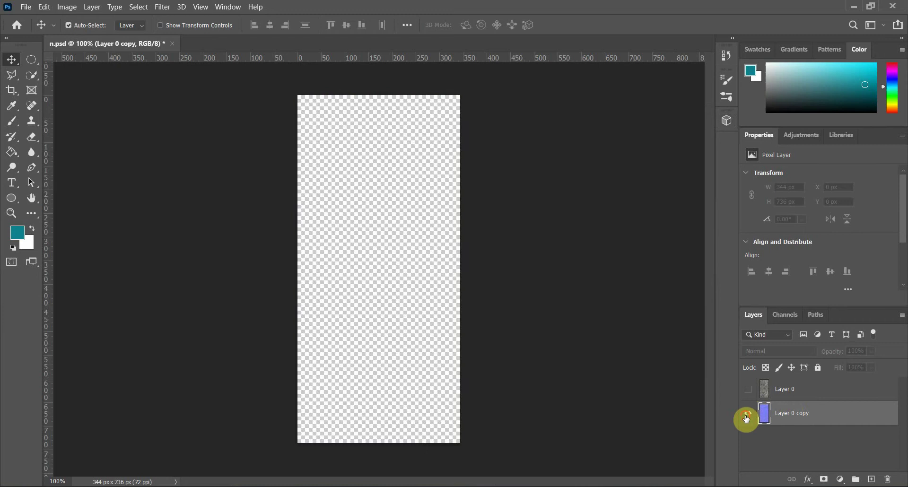
pyautogui.click(747, 416)
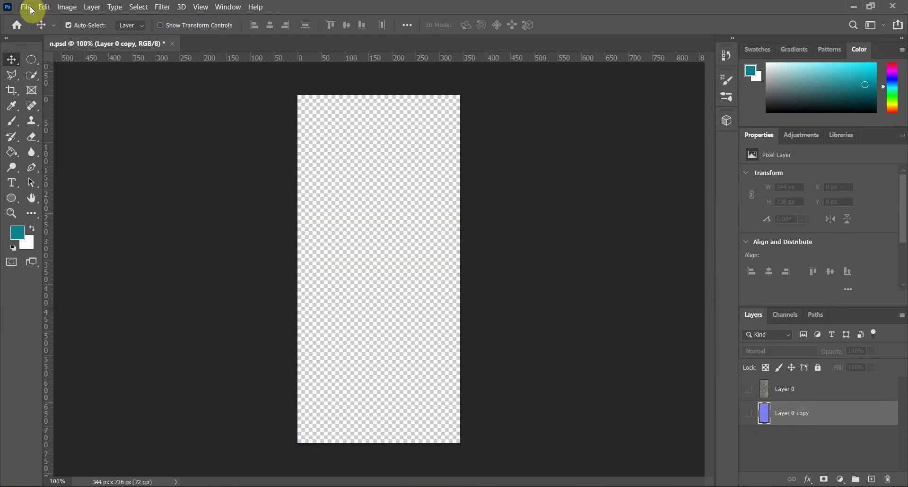
pyautogui.click(32, 11)
pyautogui.click(28, 26)
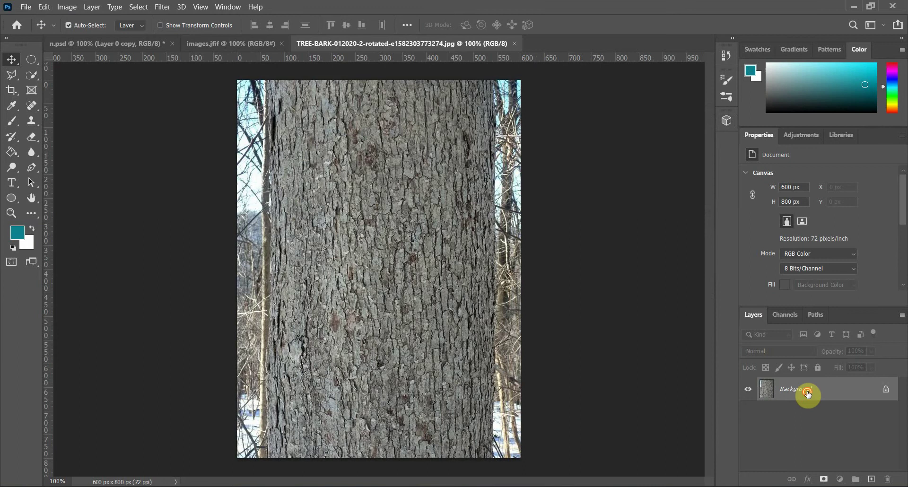
# Step: Unlock the Background as Layer 0 and crop the bark photo to a 370×649 px strip
pyautogui.doubleClick(808, 394)
pyautogui.click(878, 149)
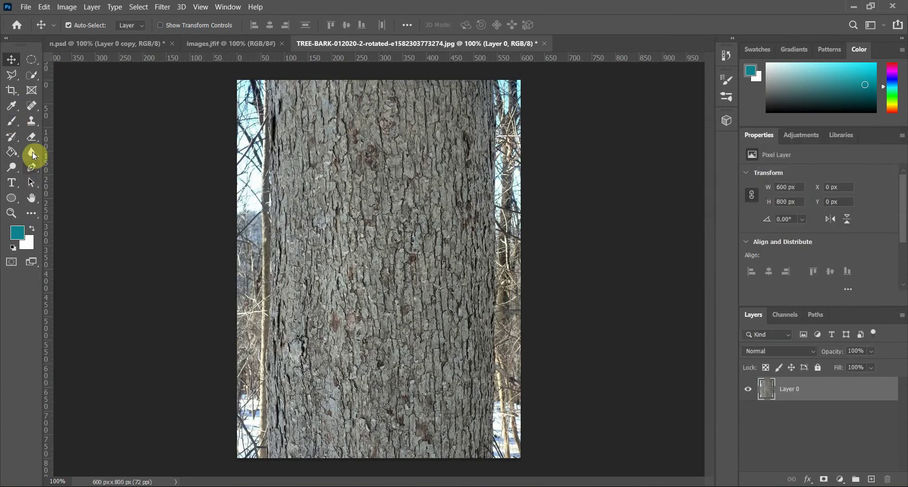
pyautogui.click(11, 91)
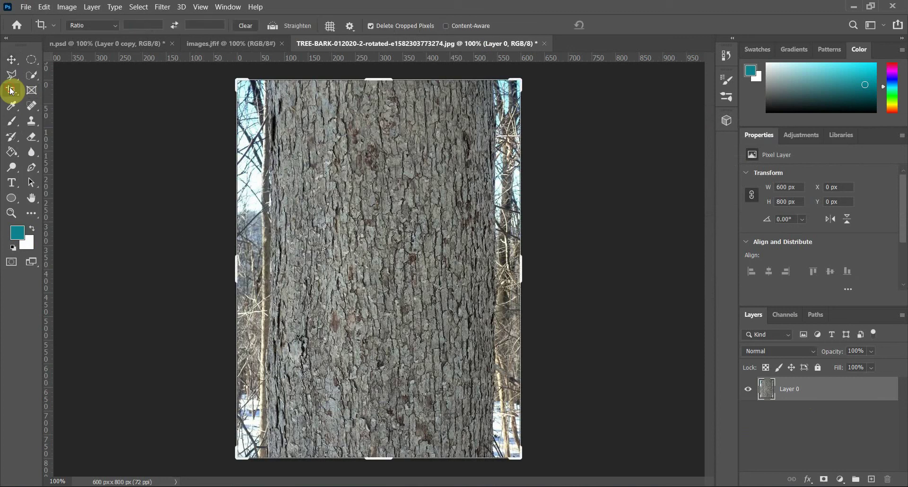
pyautogui.moveTo(520, 266); pyautogui.dragTo(497, 264)
pyautogui.moveTo(261, 268); pyautogui.dragTo(289, 266)
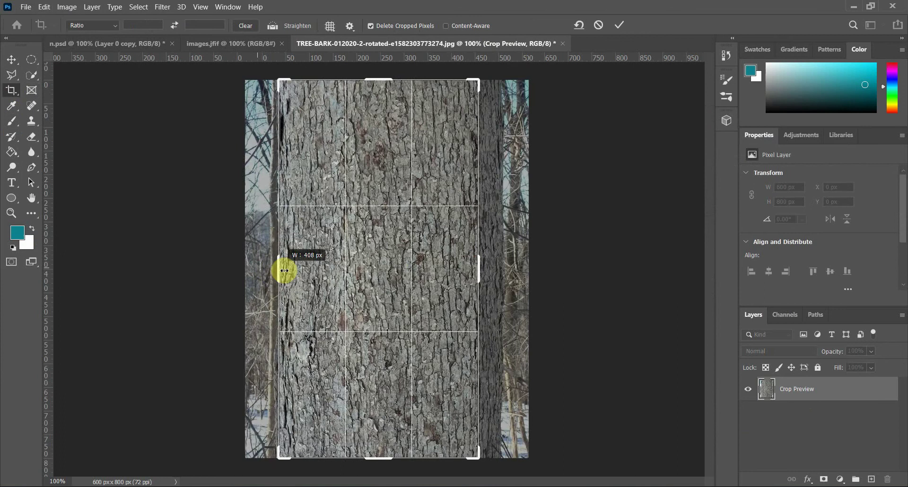
pyautogui.moveTo(380, 77); pyautogui.dragTo(379, 87)
pyautogui.moveTo(371, 448); pyautogui.dragTo(376, 421)
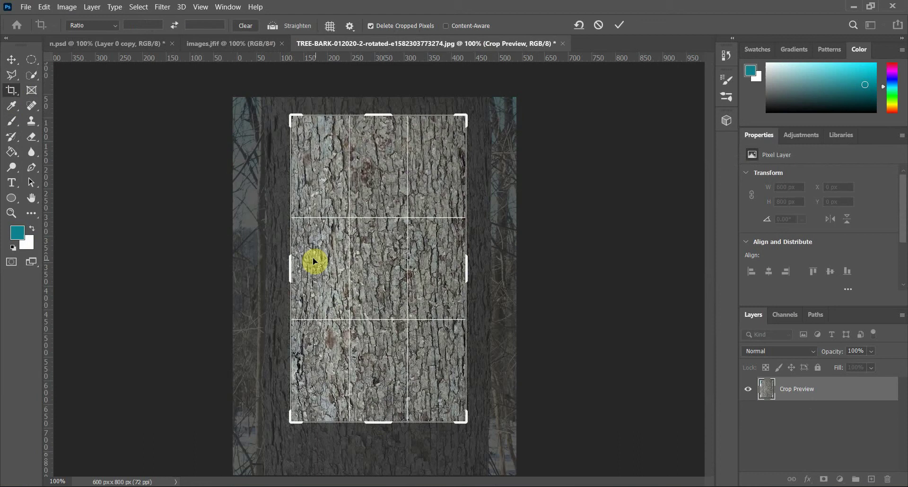
pyautogui.moveTo(293, 264)
pyautogui.mouseDown()
pyautogui.moveTo(348, 272)
pyautogui.moveTo(335, 277)
pyautogui.mouseUp()
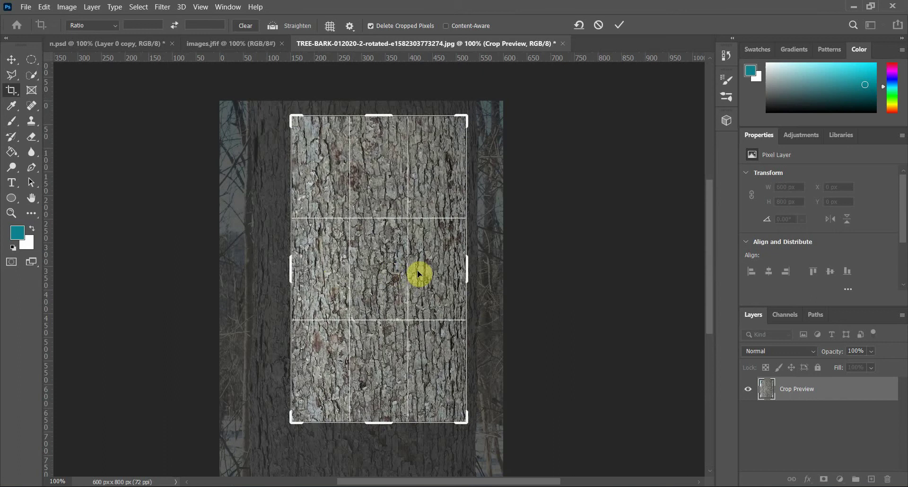
pyautogui.moveTo(405, 270); pyautogui.dragTo(415, 270)
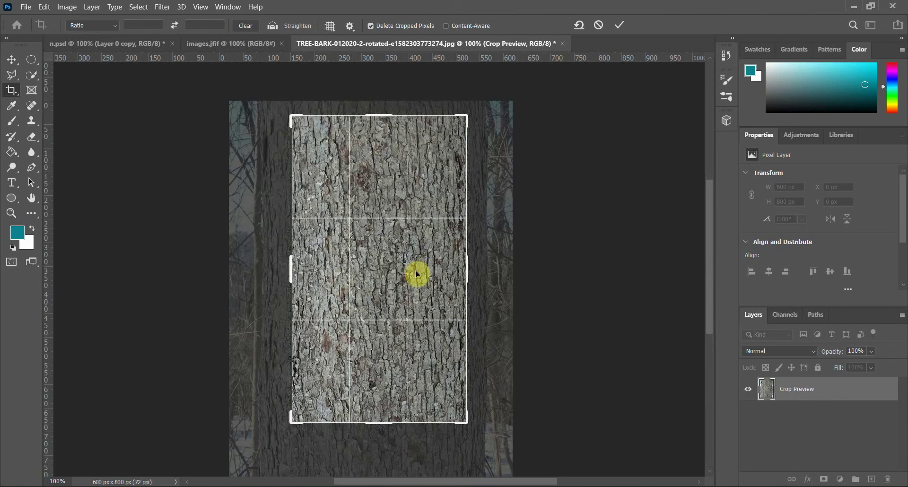
pyautogui.press('Return')
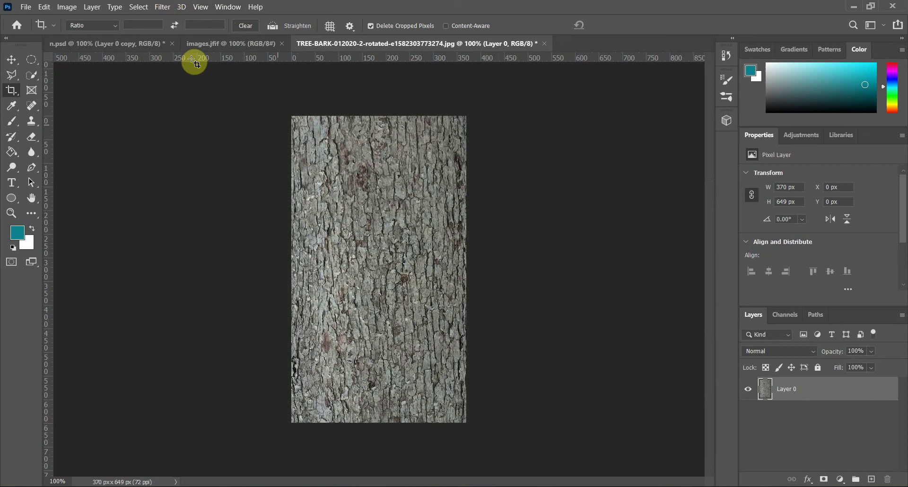
# Step: Offset the bark by −178 px horizontally and +301 px vertically with Wrap Around
pyautogui.click(163, 8)
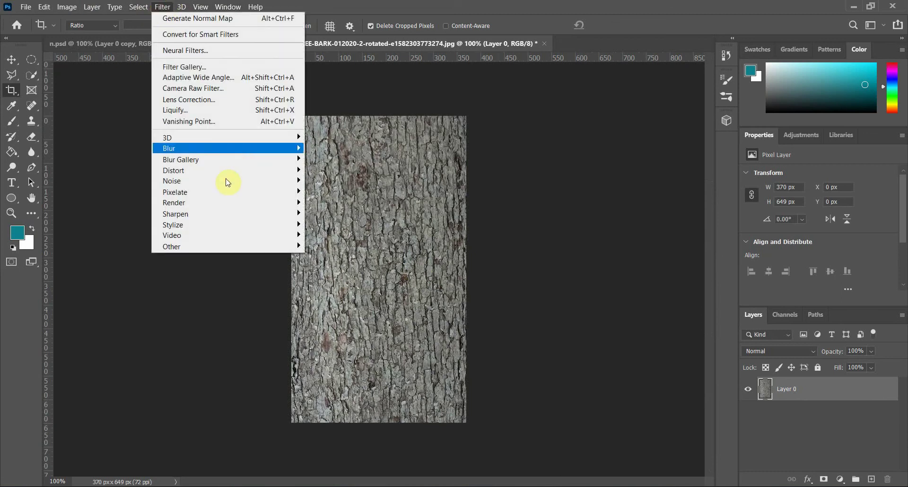
pyautogui.moveTo(213, 246)
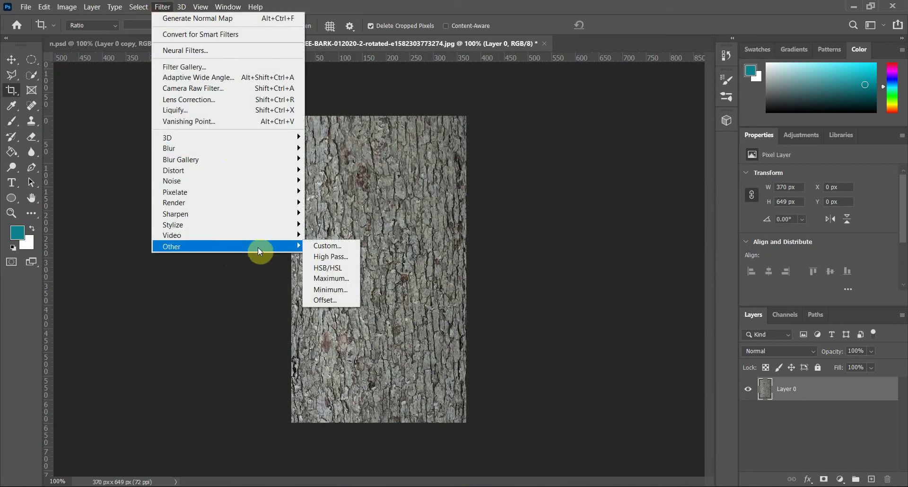
pyautogui.click(347, 302)
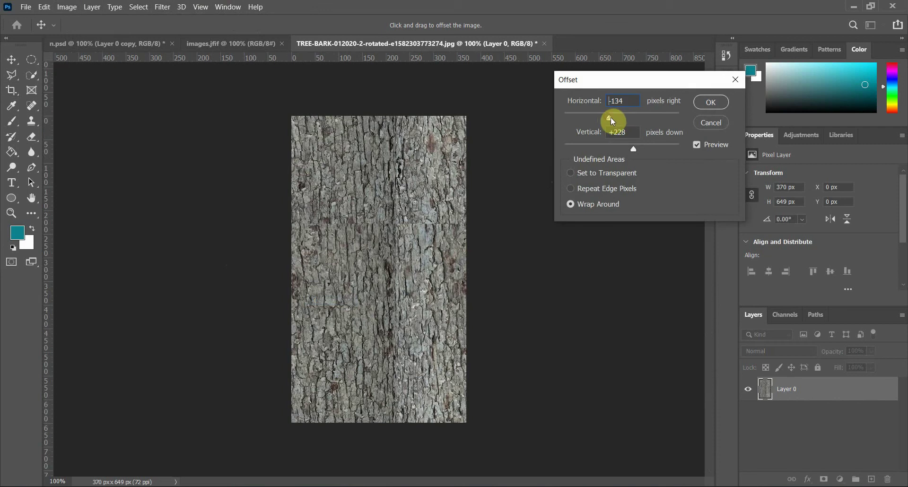
pyautogui.moveTo(611, 118); pyautogui.dragTo(612, 117)
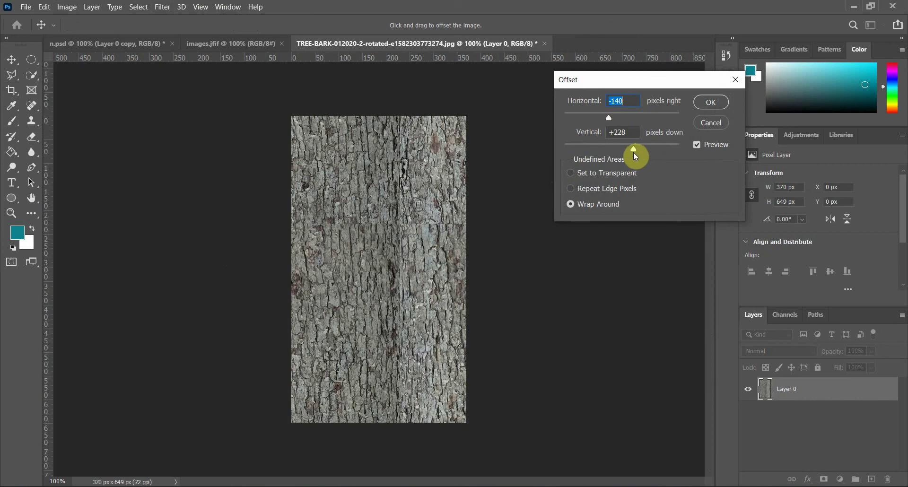
pyautogui.moveTo(632, 149); pyautogui.dragTo(638, 155)
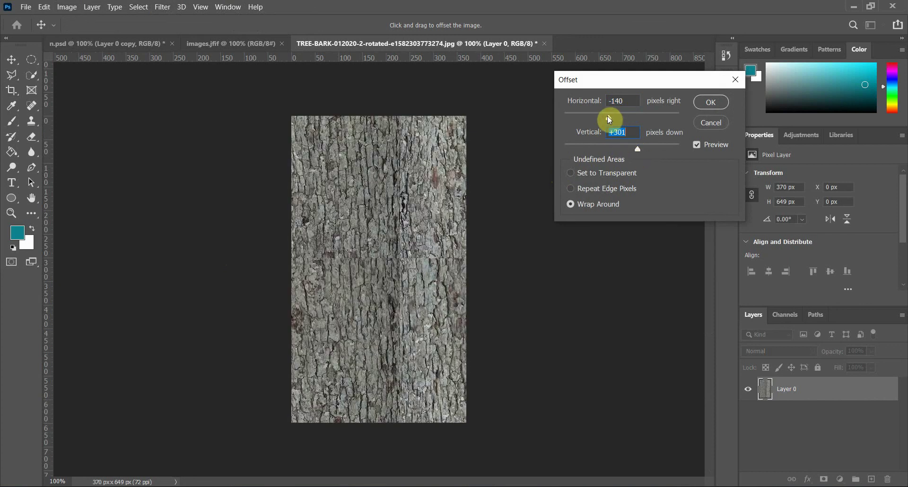
pyautogui.moveTo(608, 117); pyautogui.dragTo(606, 122)
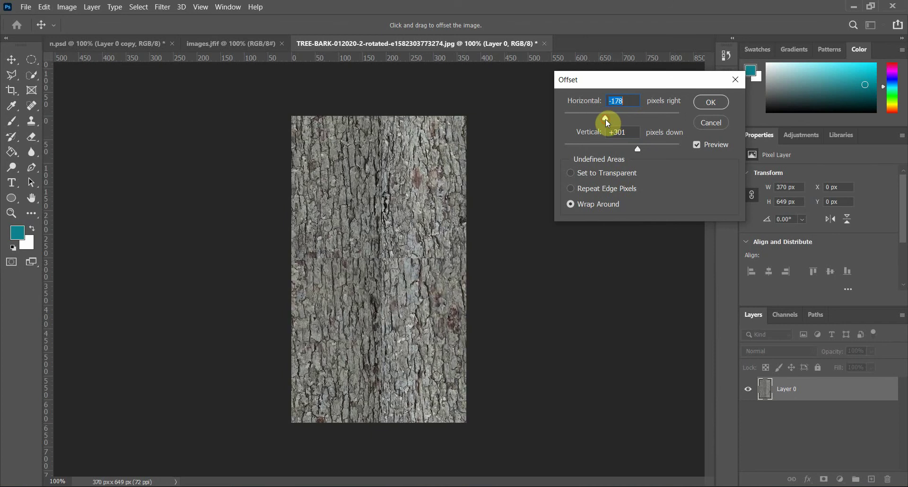
pyautogui.click(710, 104)
# Step: Apply a crop to the offset bark image
pyautogui.press('c')
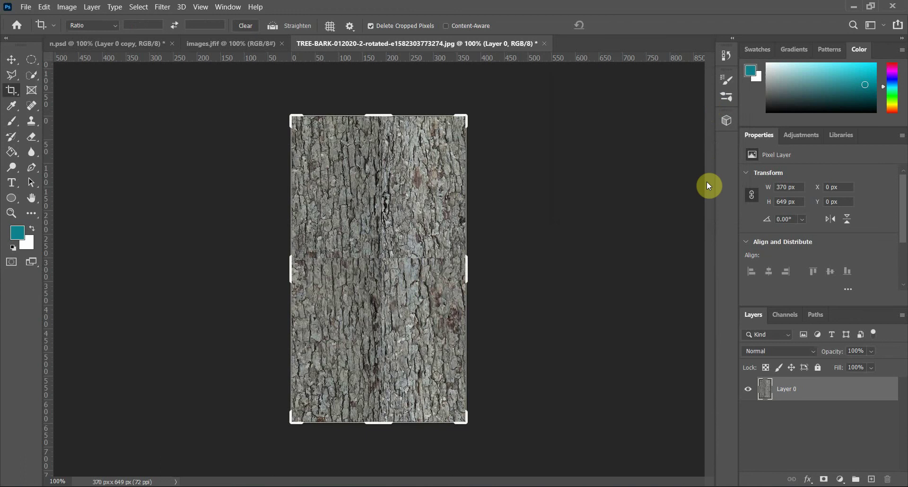
pyautogui.click(709, 186)
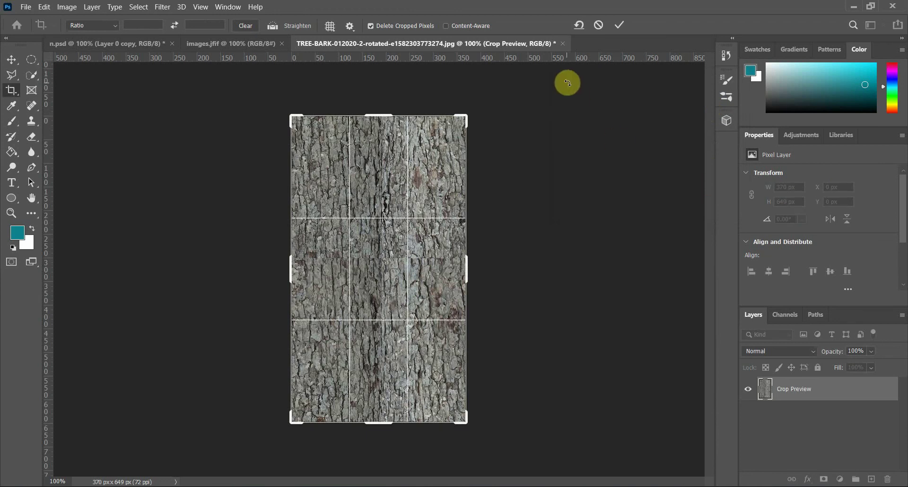
pyautogui.click(32, 106)
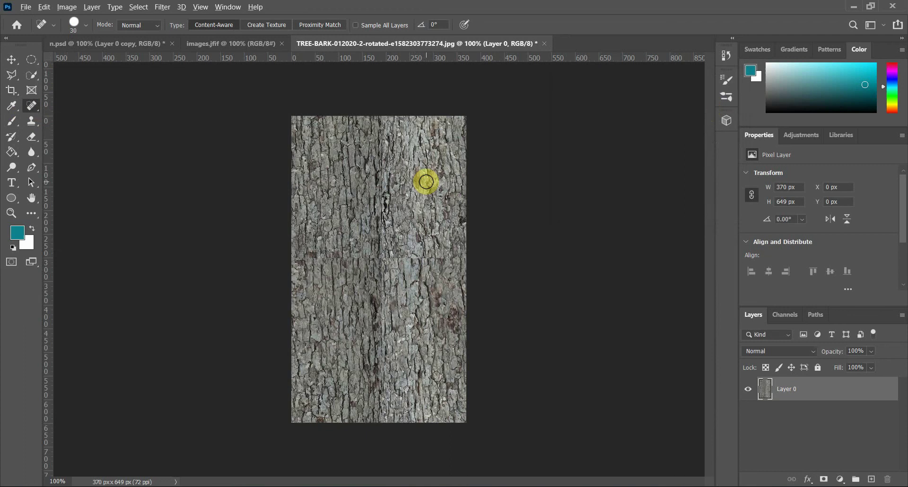
# Step: Heal the vertical and horizontal seams with the Spot Healing Brush, then duplicate Layer 0
pyautogui.click(426, 181)
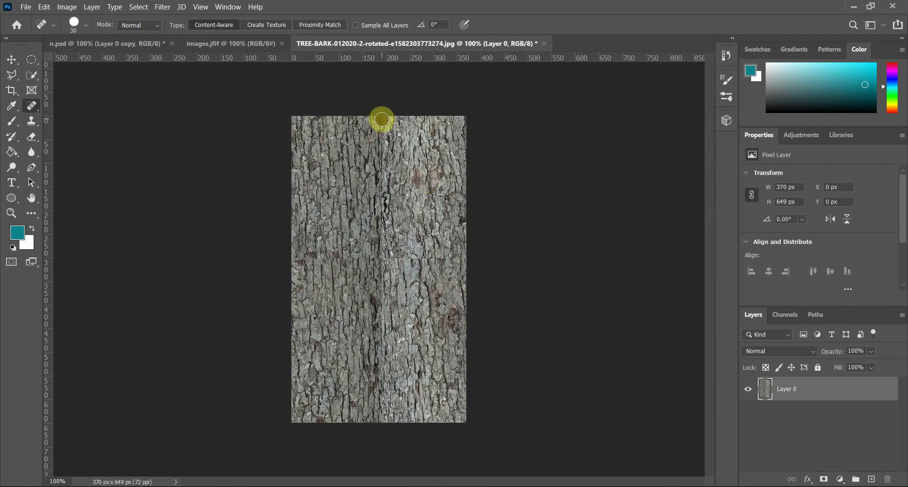
pyautogui.moveTo(382, 119); pyautogui.dragTo(385, 421)
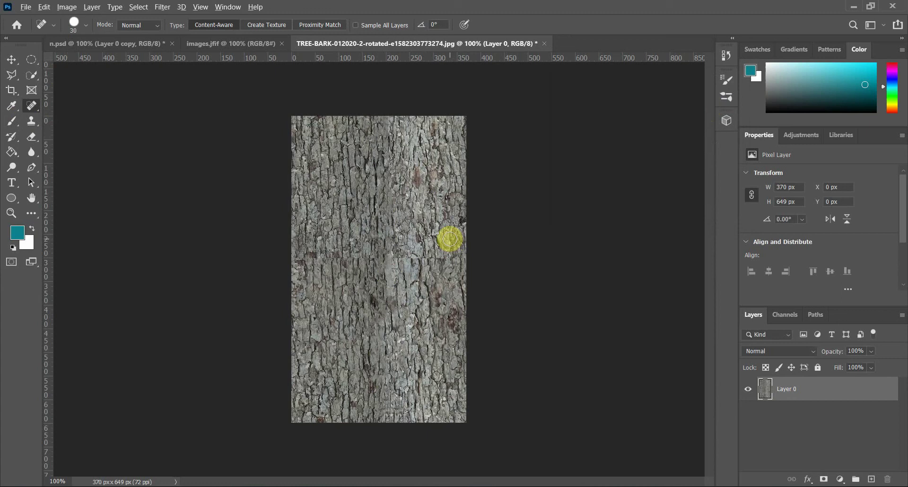
pyautogui.moveTo(464, 259); pyautogui.dragTo(276, 258)
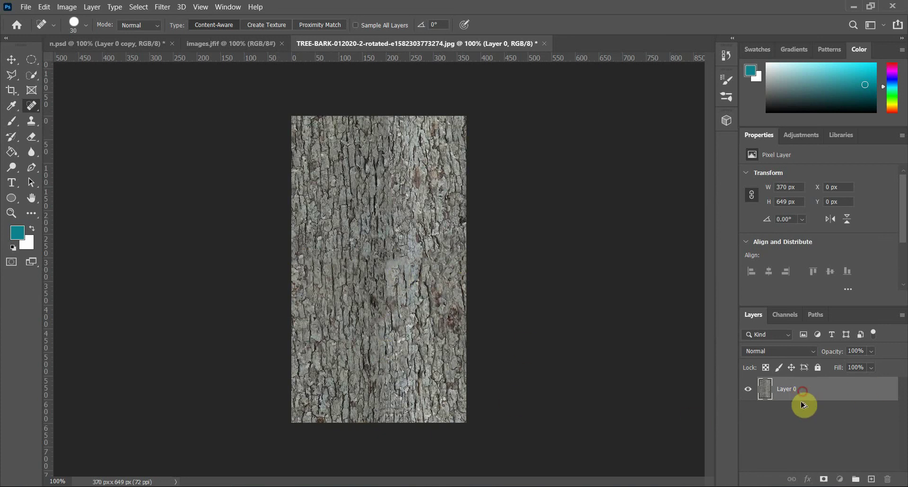
pyautogui.moveTo(803, 395); pyautogui.dragTo(801, 416)
# Step: Hide Layer 0 and turn the copy into a normal map at 93% Detail Scale
pyautogui.click(748, 389)
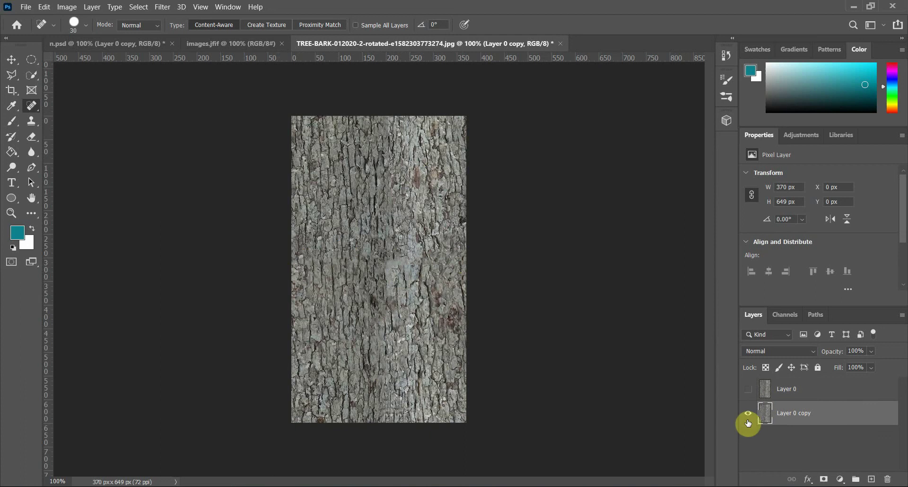
pyautogui.click(169, 8)
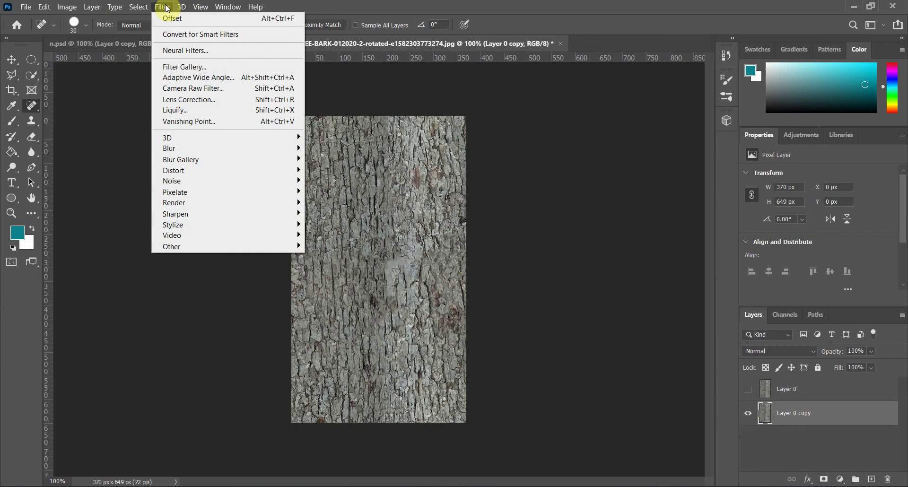
pyautogui.moveTo(213, 137)
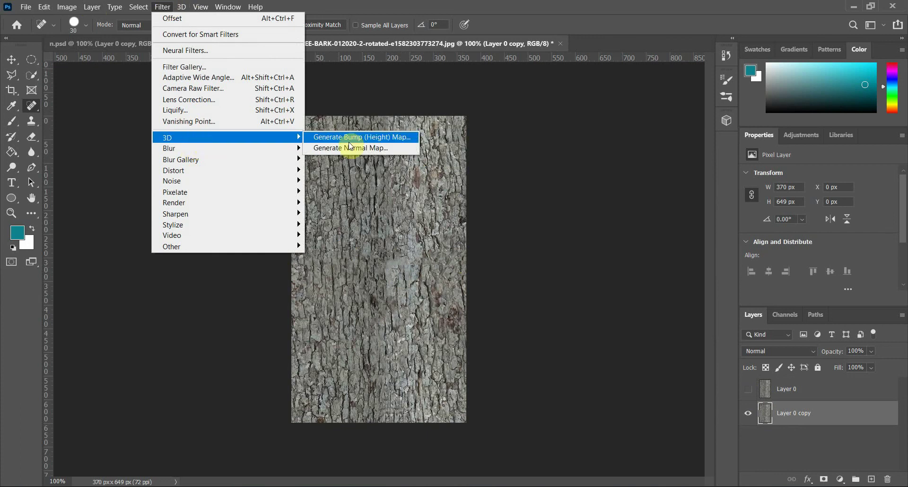
pyautogui.click(352, 148)
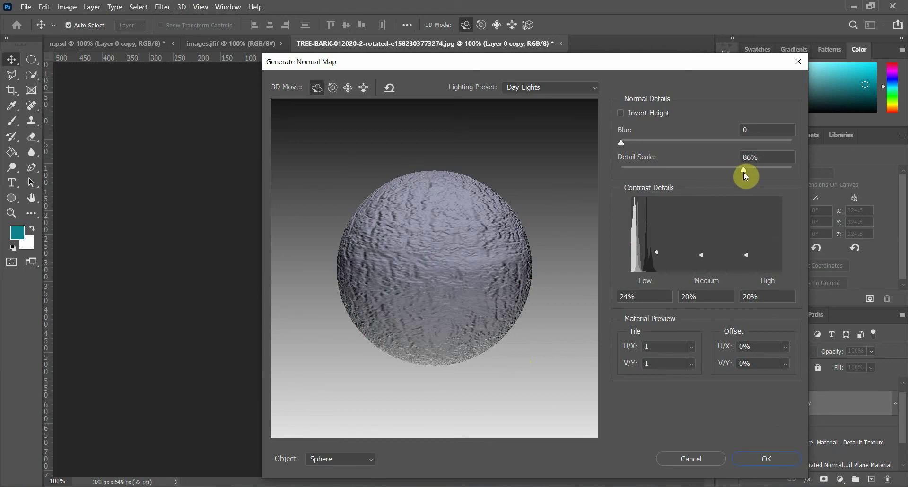
pyautogui.moveTo(754, 173); pyautogui.dragTo(754, 174)
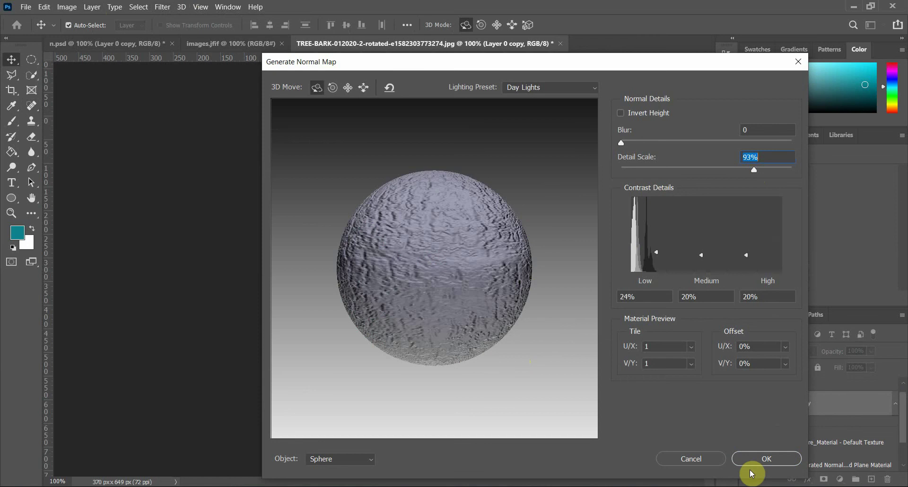
pyautogui.click(765, 461)
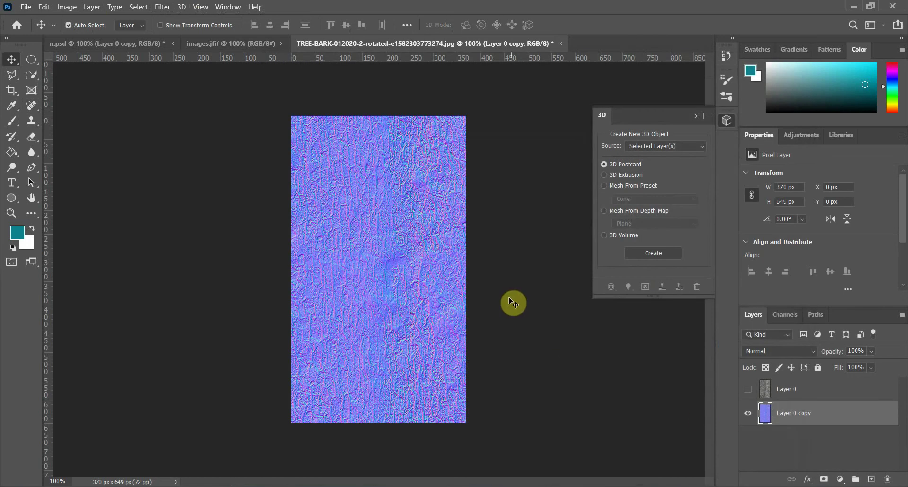
# Step: Show Layer 0 again and collapse the floating 3D panel
pyautogui.click(748, 389)
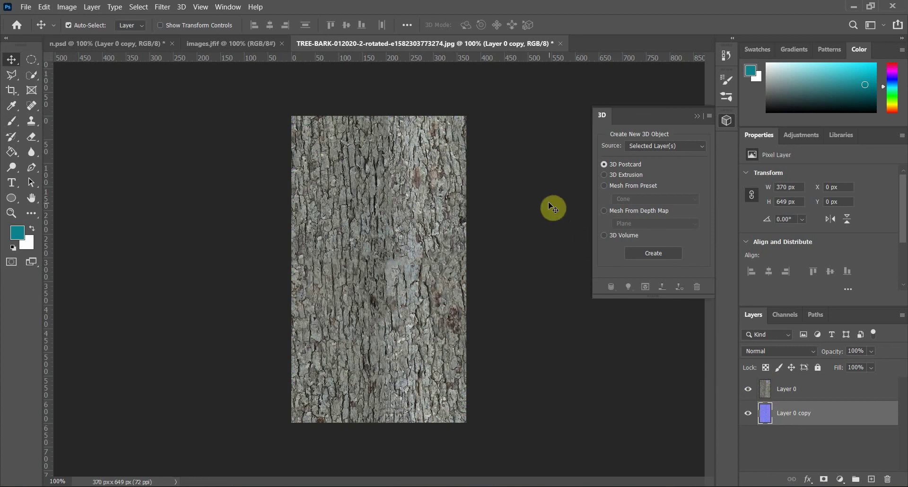
pyautogui.click(697, 116)
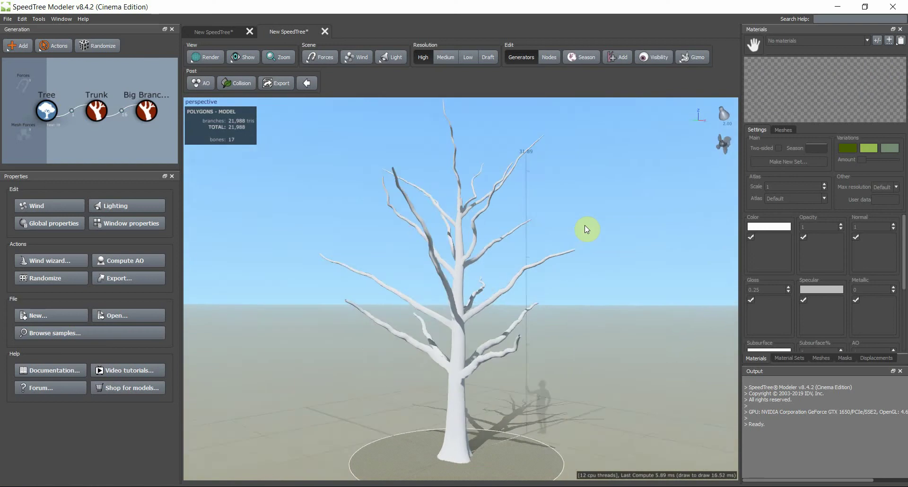
# Step: Orbit the SpeedTree viewport around the bare tree
pyautogui.moveTo(584, 225); pyautogui.dragTo(546, 228)
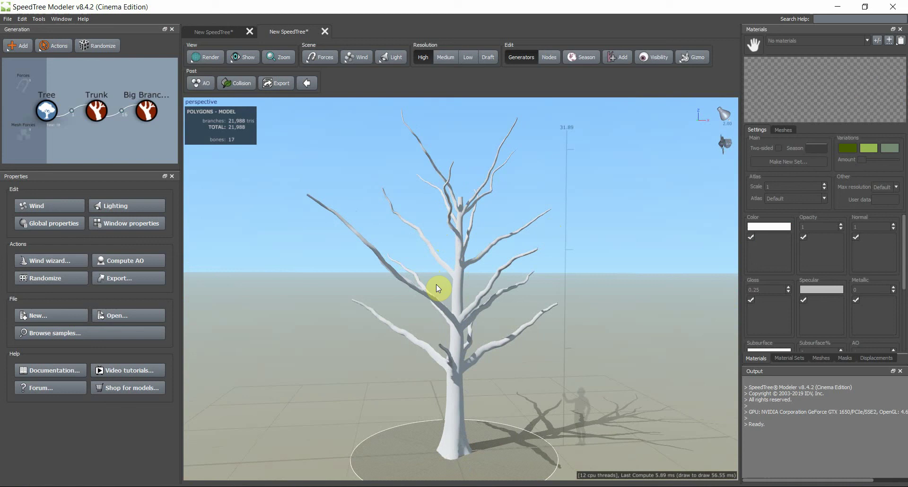
# Step: Create a new material using b.jpg as the colour map and n.jpg as the normal map
pyautogui.click(891, 40)
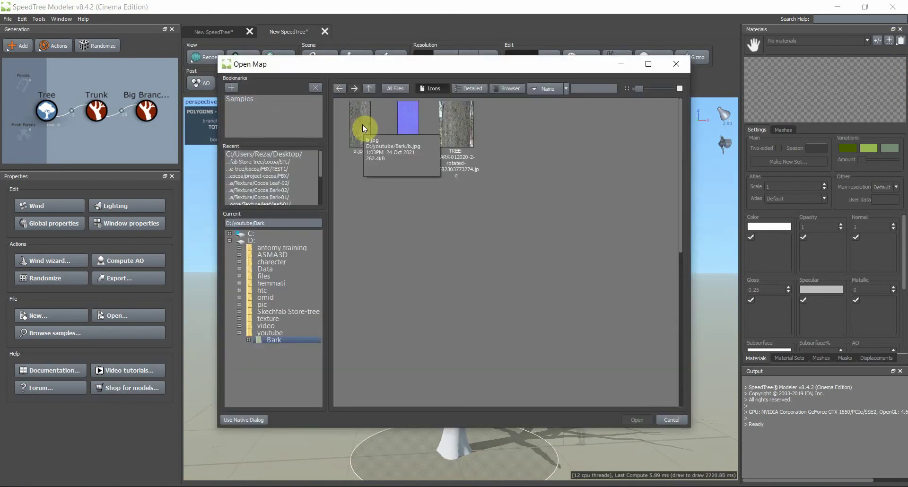
pyautogui.doubleClick(364, 126)
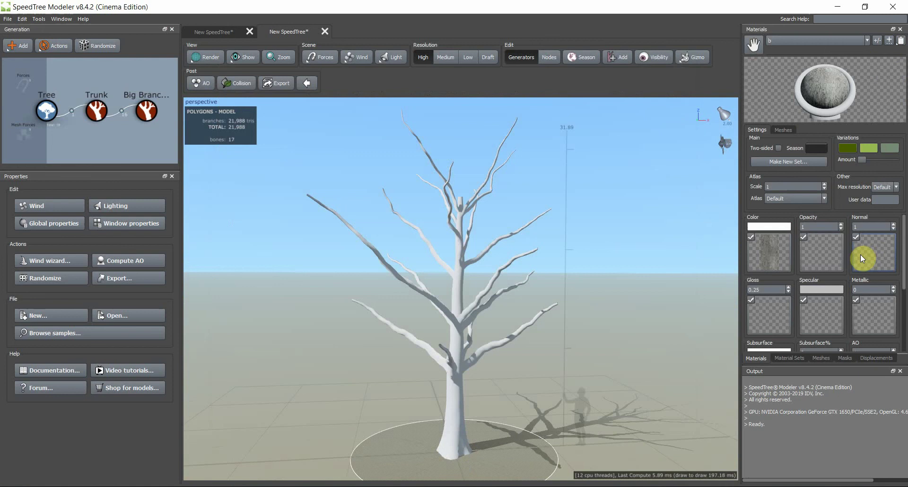
pyautogui.doubleClick(872, 251)
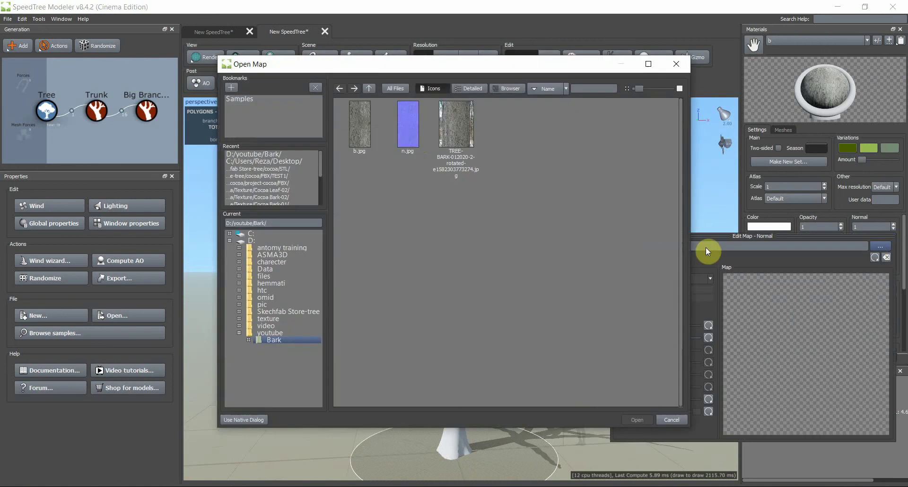
pyautogui.doubleClick(408, 124)
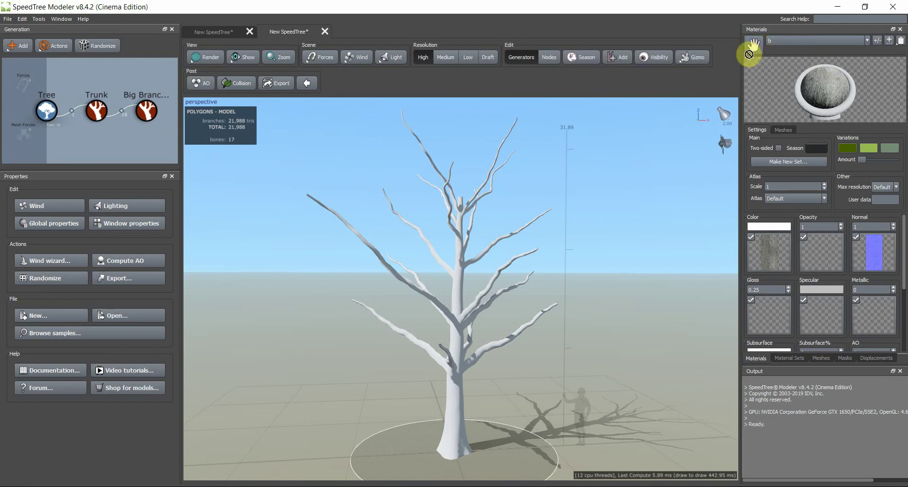
# Step: Drag material b onto the trunk, then zoom and orbit up to inspect the branches
pyautogui.moveTo(755, 45); pyautogui.dragTo(464, 392)
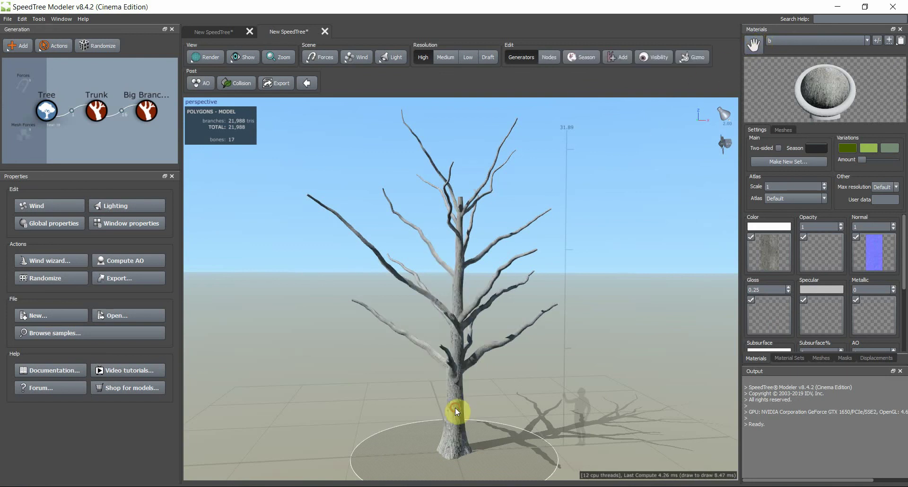
pyautogui.scroll(5, 499, 368)
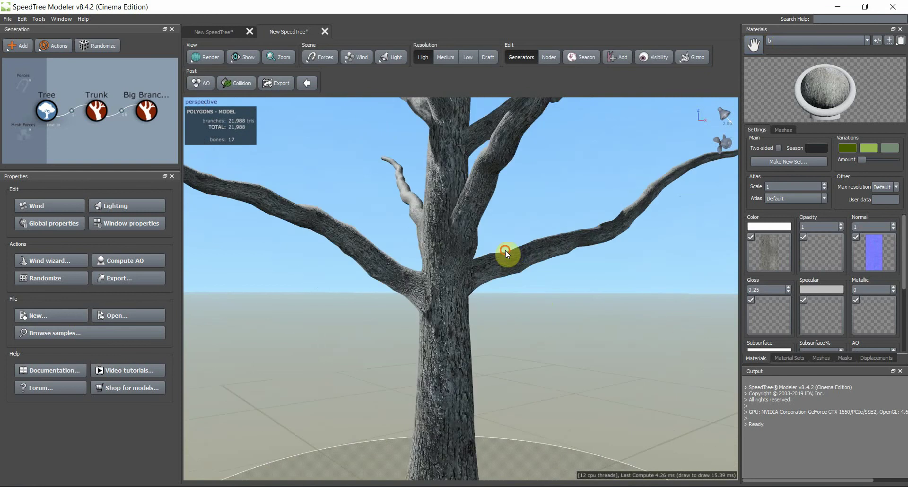
pyautogui.moveTo(505, 250); pyautogui.dragTo(564, 217)
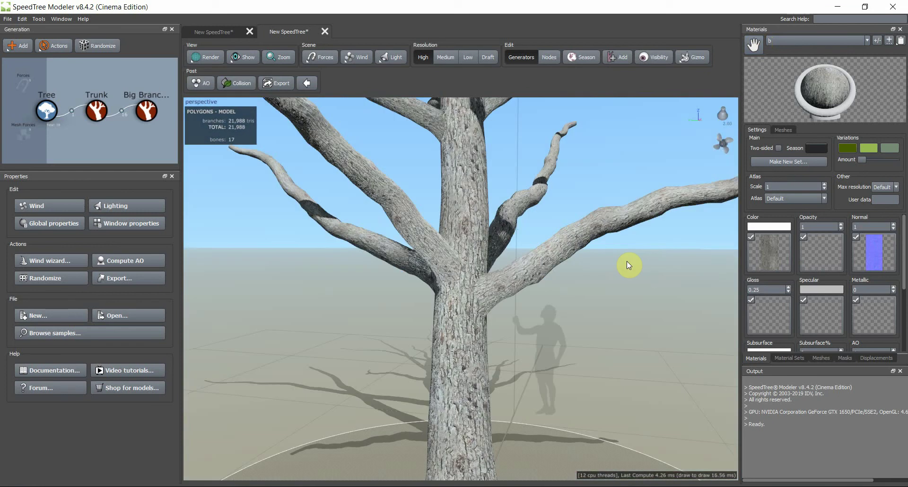